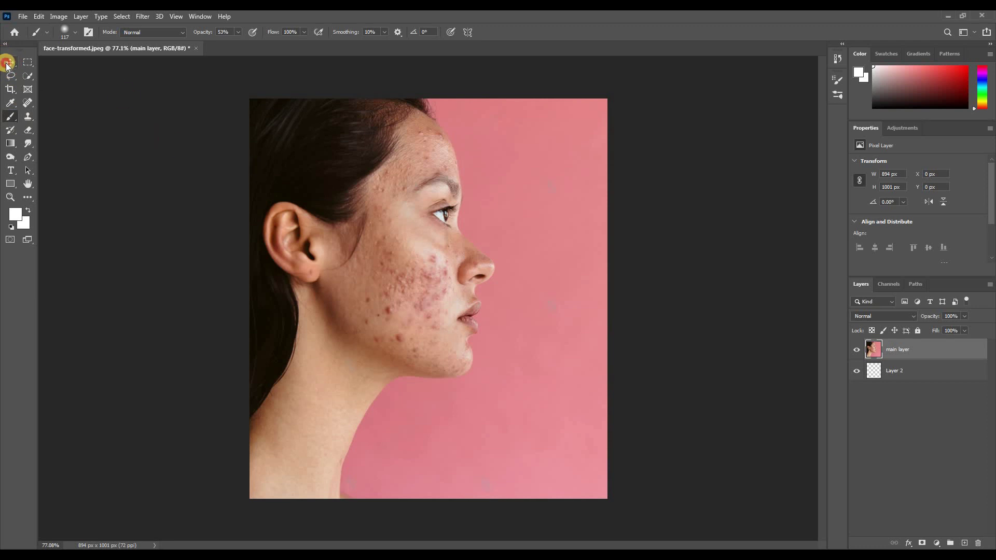
# Step: Switch to the Move tool and select 'main layer' in the Layers panel
pyautogui.click(9, 63)
pyautogui.click(947, 351)
# Step: Duplicate main layer as a new layer named 'filter layer'
pyautogui.rightClick(946, 350)
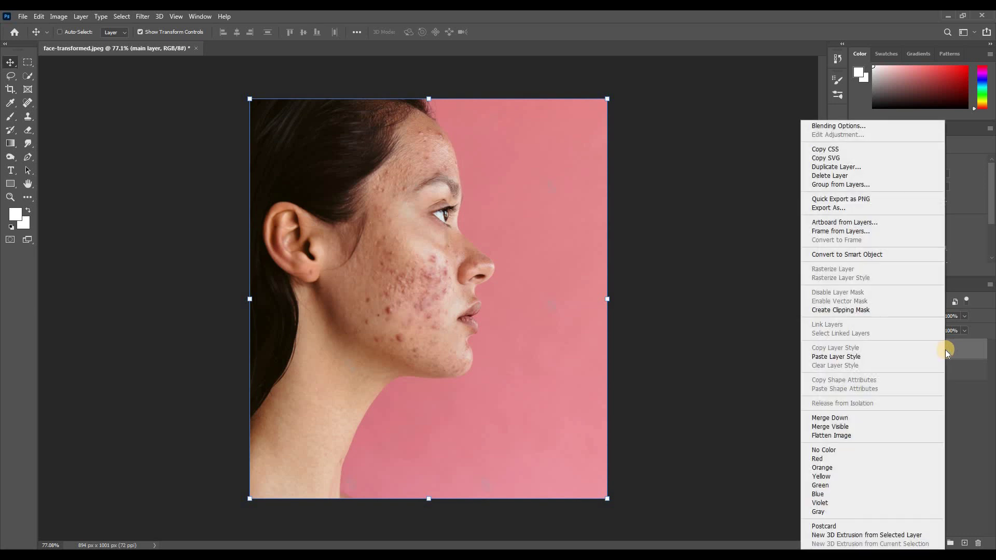
pyautogui.click(843, 169)
pyautogui.write('filter layer')
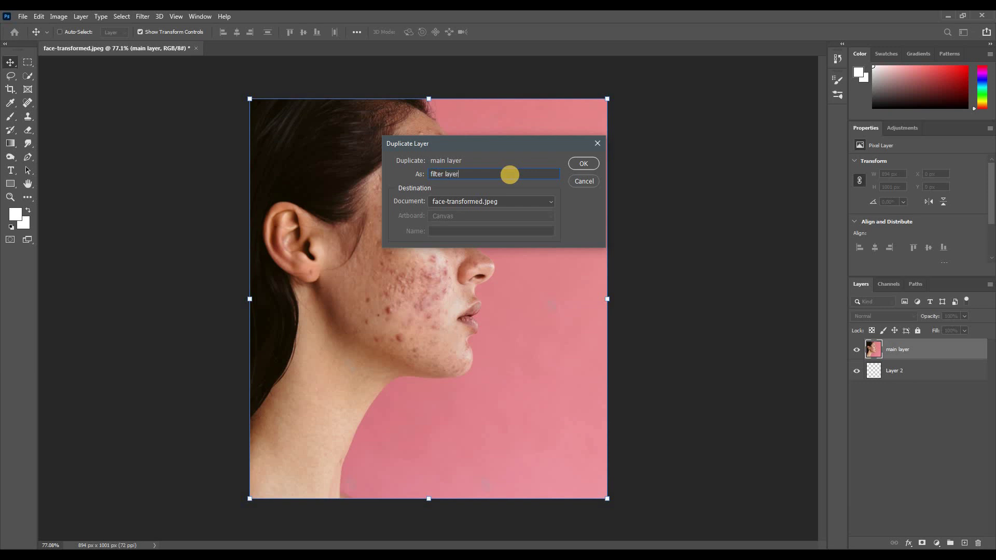
pyautogui.press('Return')
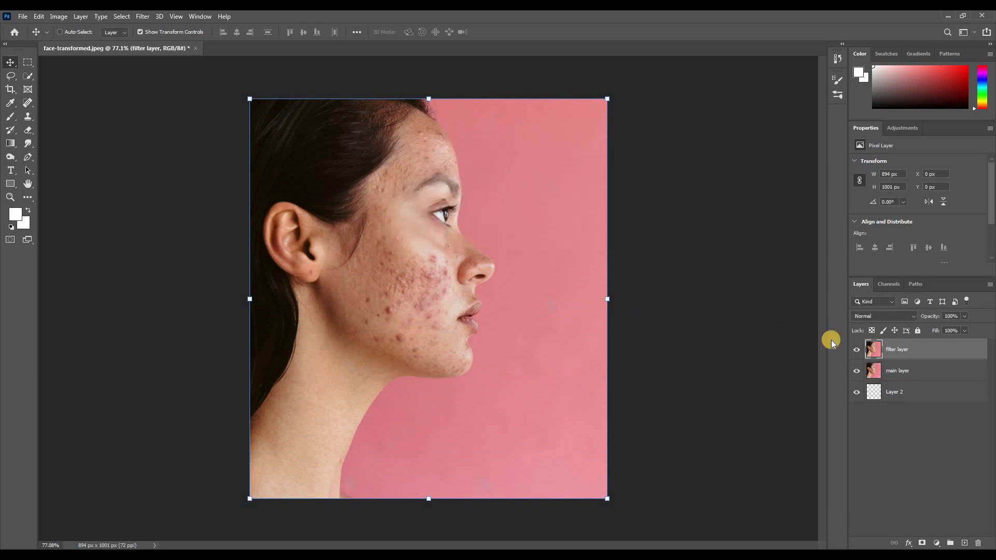
# Step: Duplicate filter layer as a new layer named 'blur layer'
pyautogui.rightClick(902, 352)
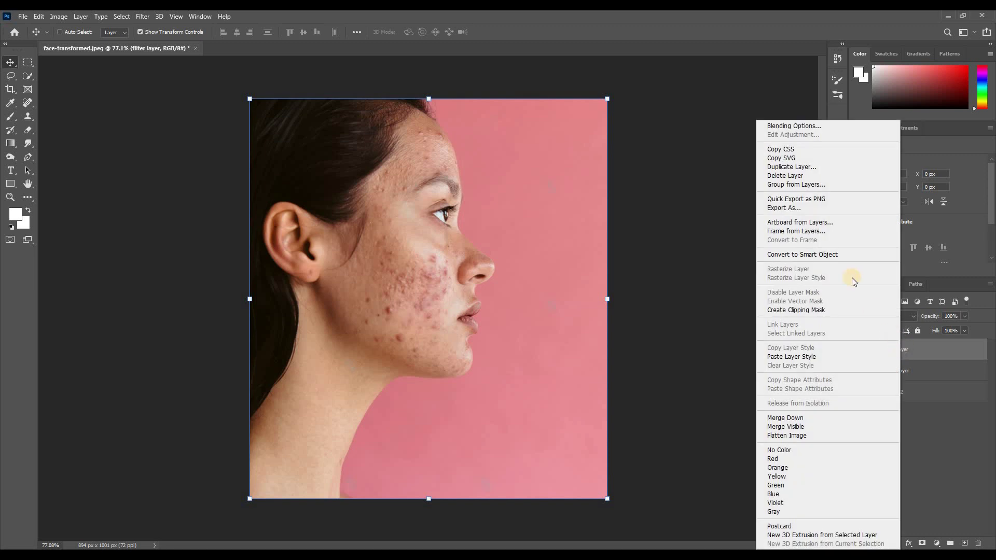
pyautogui.click(807, 173)
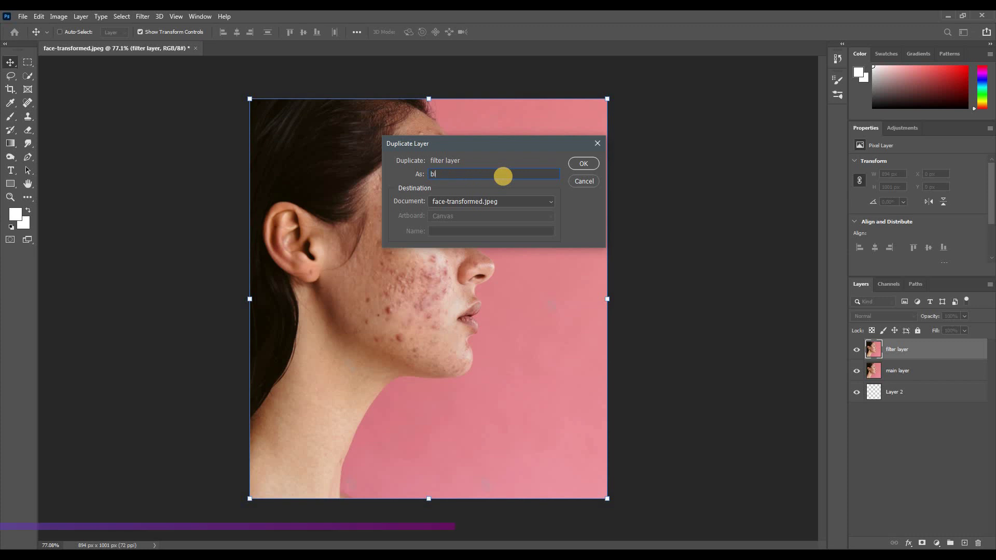
pyautogui.write('lur la')
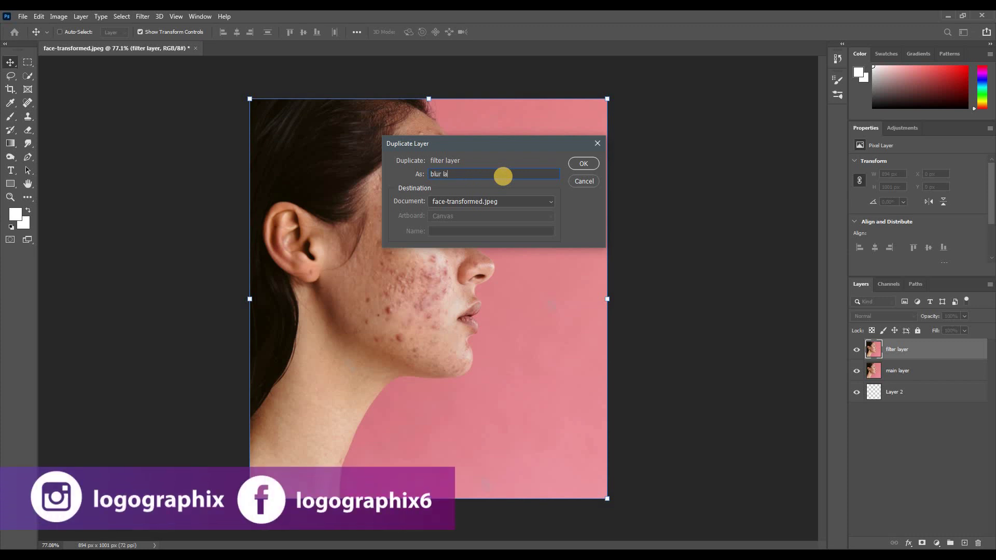
pyautogui.press('Return')
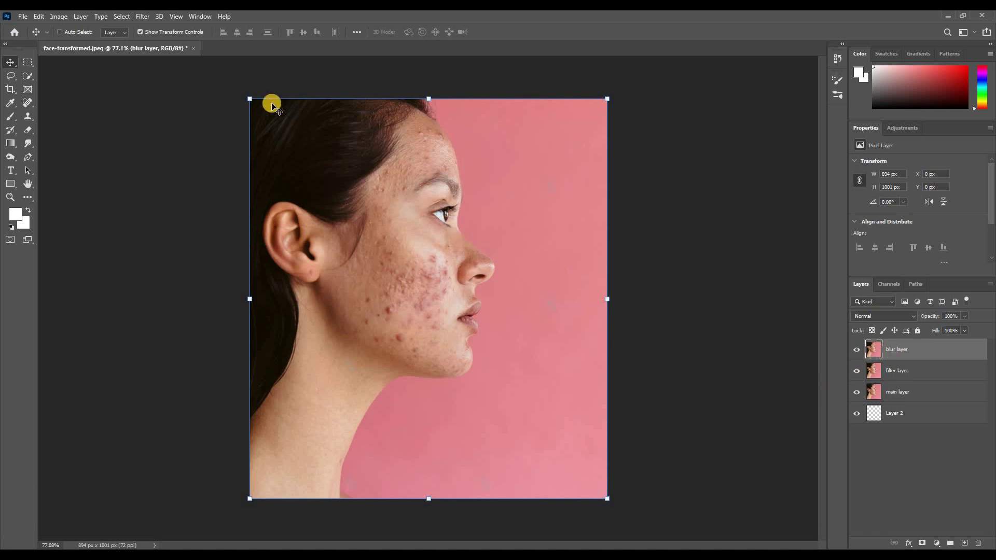
# Step: Apply a Surface Blur with radius 44 and threshold 210 to blur layer
pyautogui.click(145, 16)
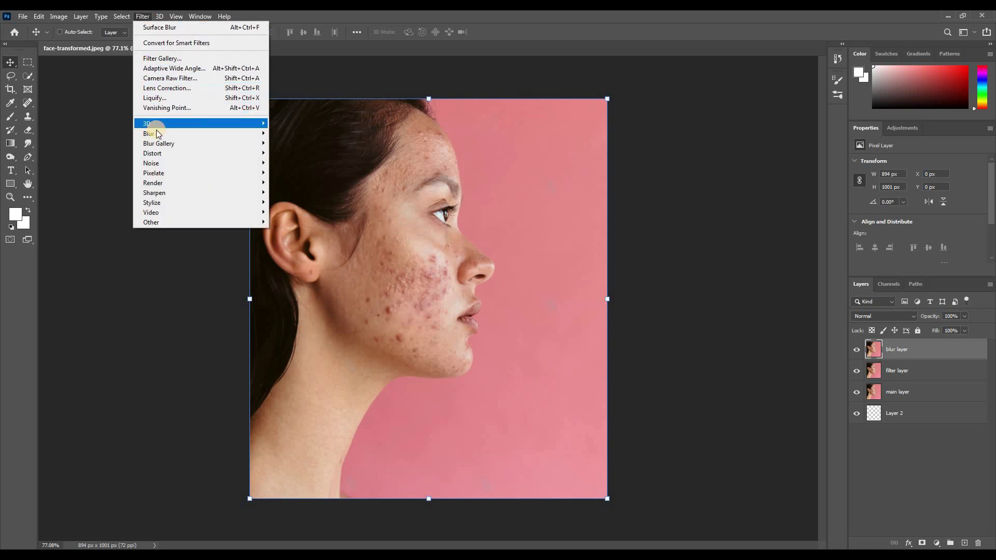
pyautogui.moveTo(148, 133)
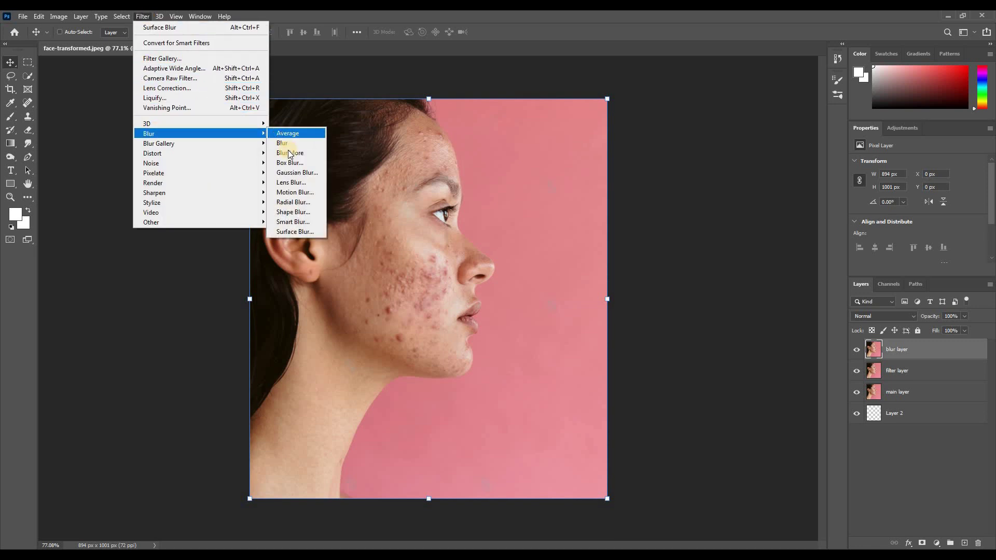
pyautogui.click(297, 232)
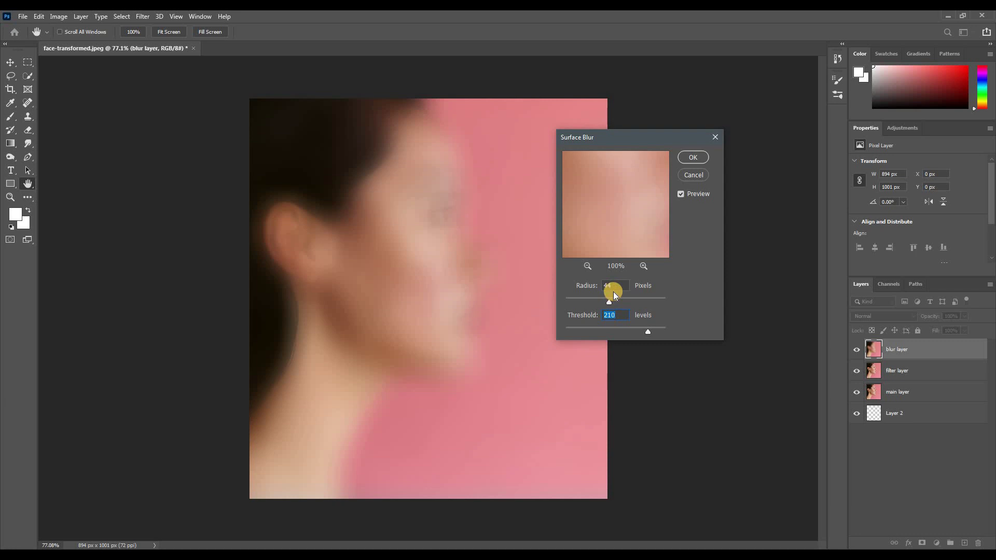
pyautogui.click(620, 320)
pyautogui.click(622, 313)
pyautogui.click(686, 154)
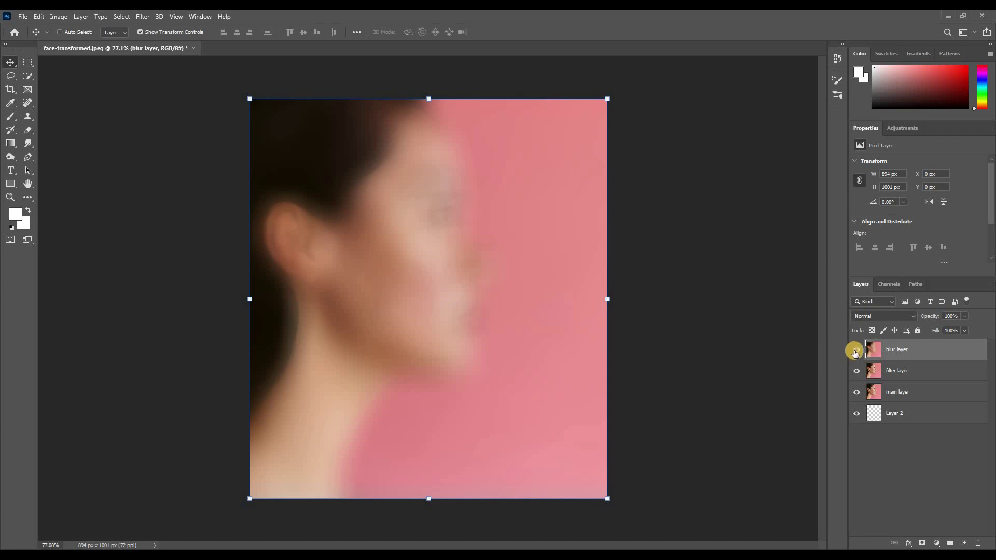
# Step: Move filter layer above blur layer, set it to Pin Light, and put main layer on top
pyautogui.click(900, 369)
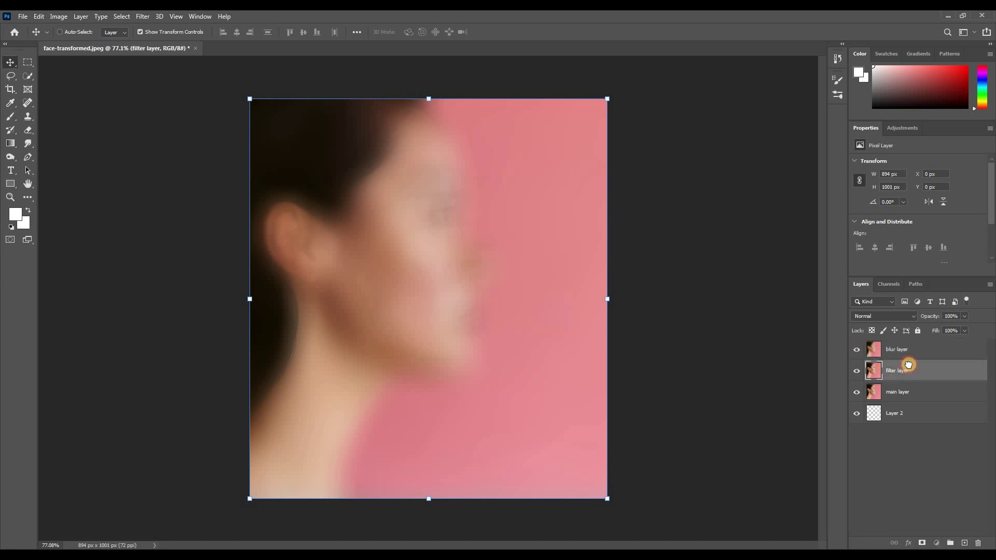
pyautogui.moveTo(909, 364); pyautogui.dragTo(909, 340)
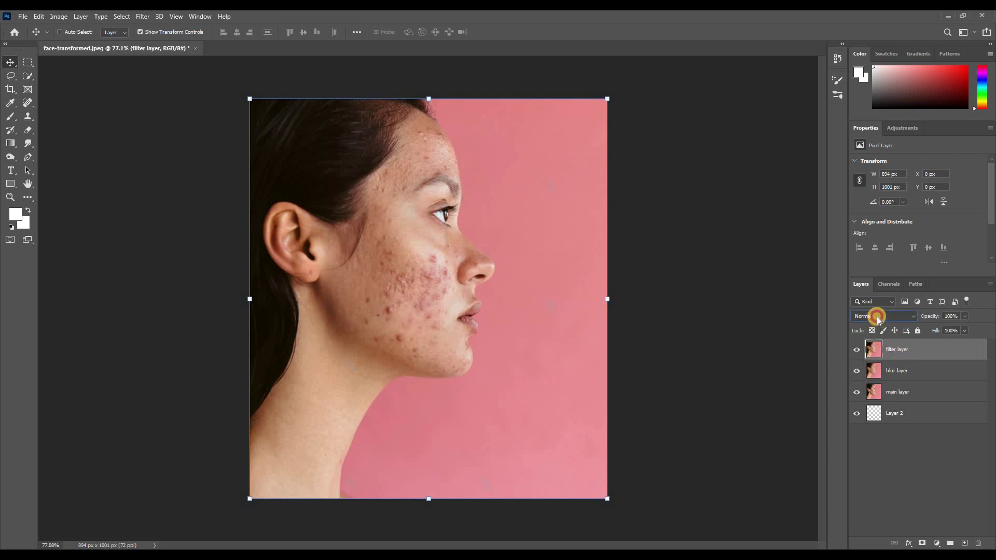
pyautogui.click(878, 317)
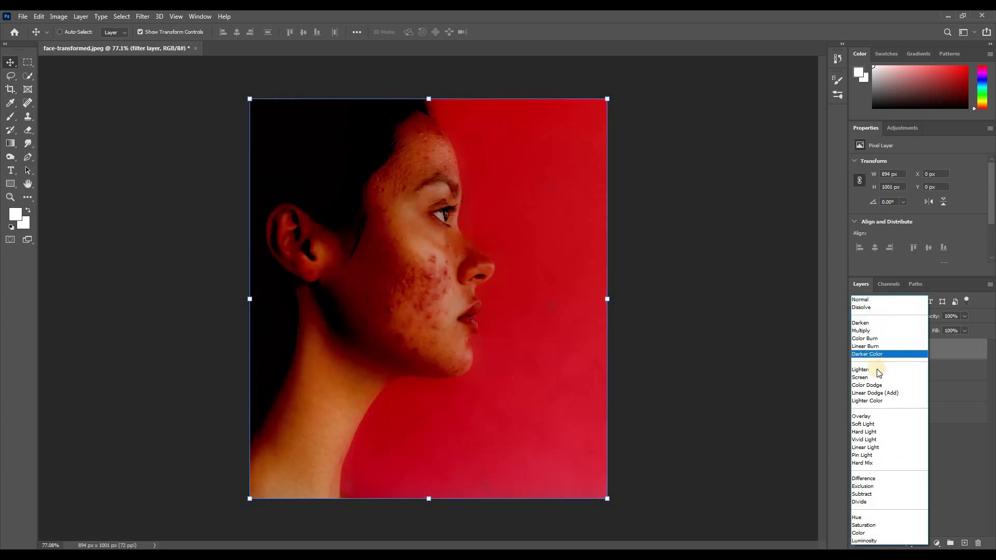
pyautogui.click(864, 455)
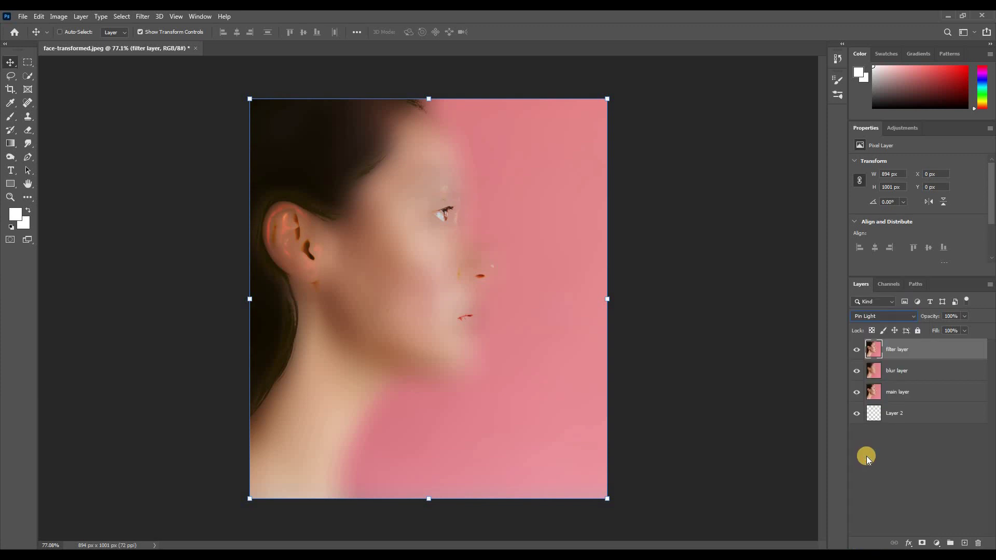
pyautogui.click(906, 398)
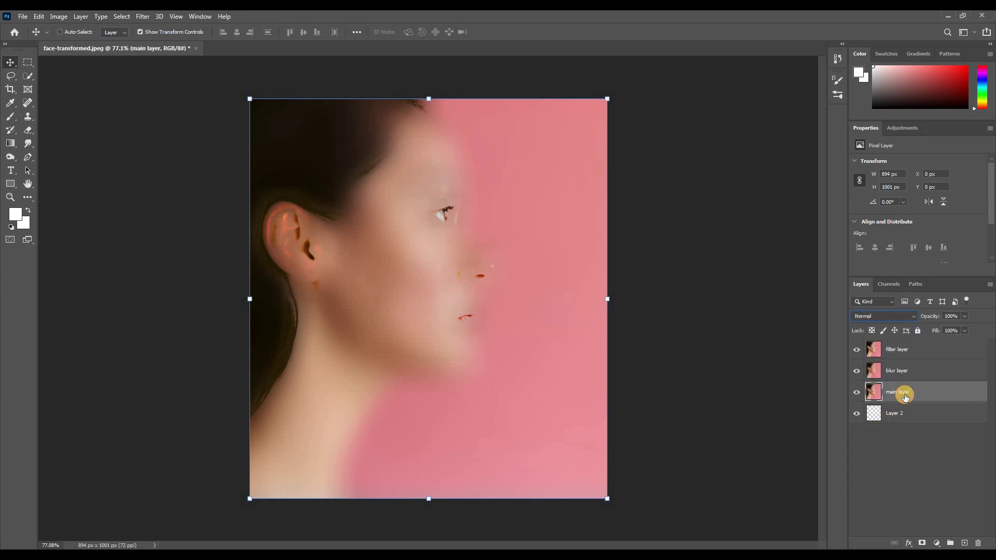
pyautogui.moveTo(909, 386); pyautogui.dragTo(901, 347)
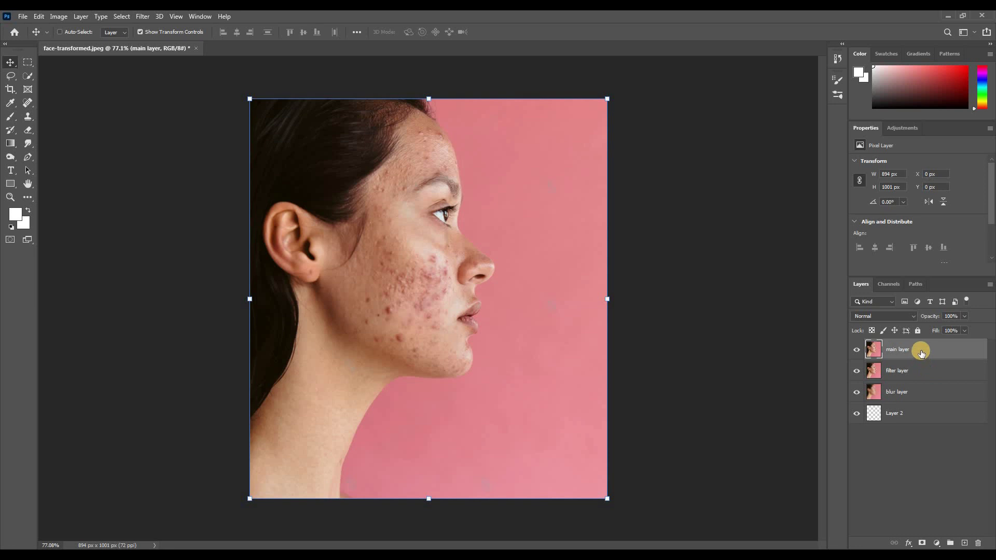
# Step: Add a white layer mask to main layer and set the Brush opacity to 55%
pyautogui.click(922, 544)
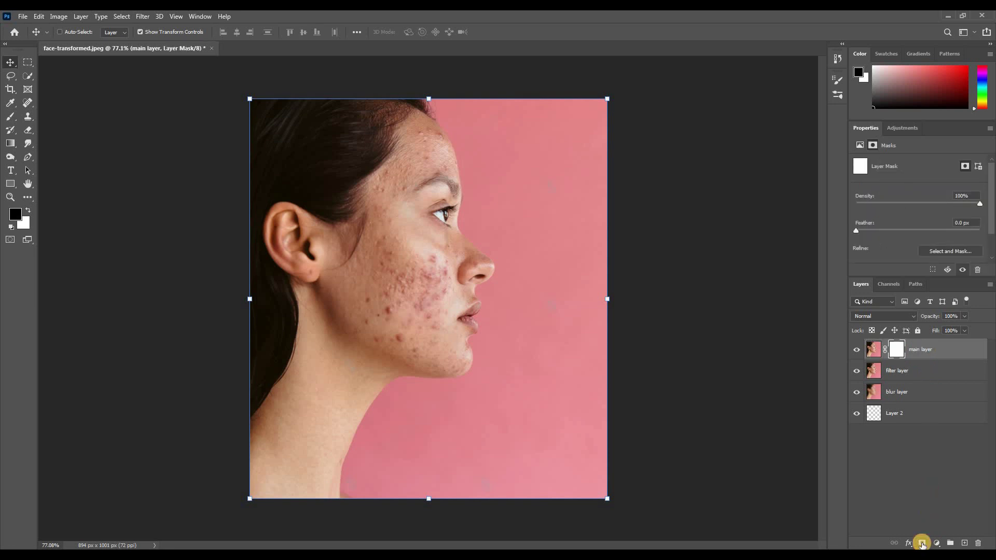
pyautogui.click(14, 121)
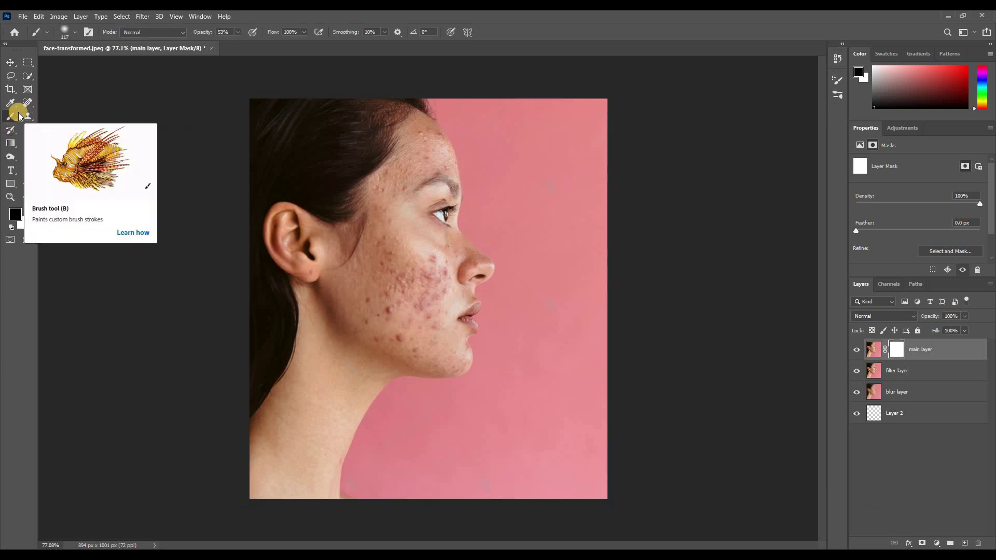
pyautogui.click(237, 33)
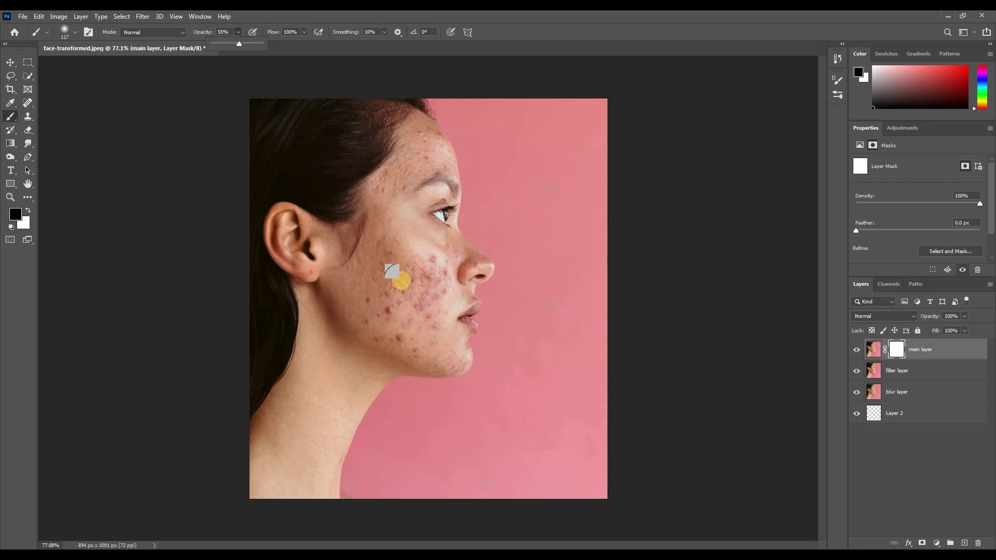
# Step: Paint the main layer's mask over the cheek and jaw acne to reveal smoothed skin
pyautogui.hotkey('ctrl', '+')
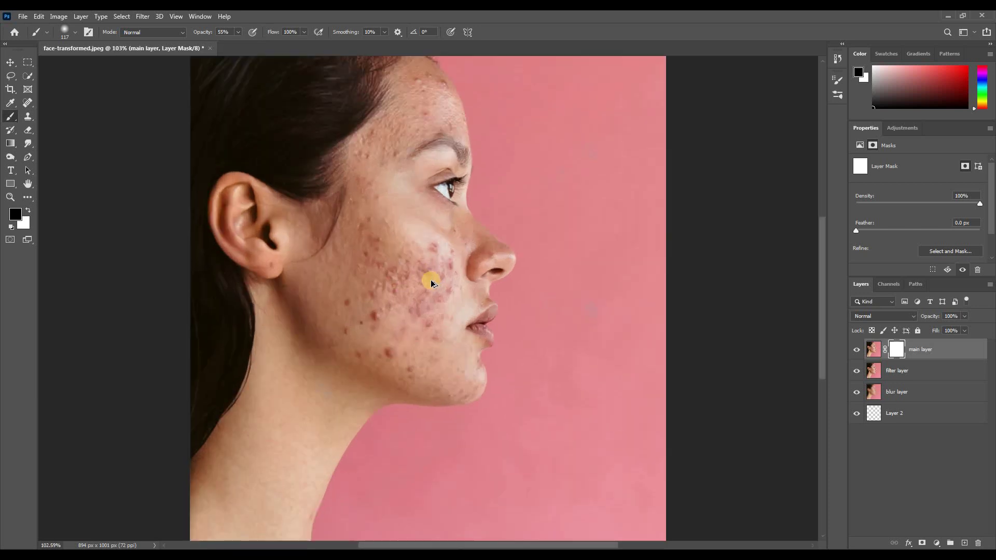
pyautogui.hotkey('ctrl', '+')
pyautogui.scroll(2, 375, 254)
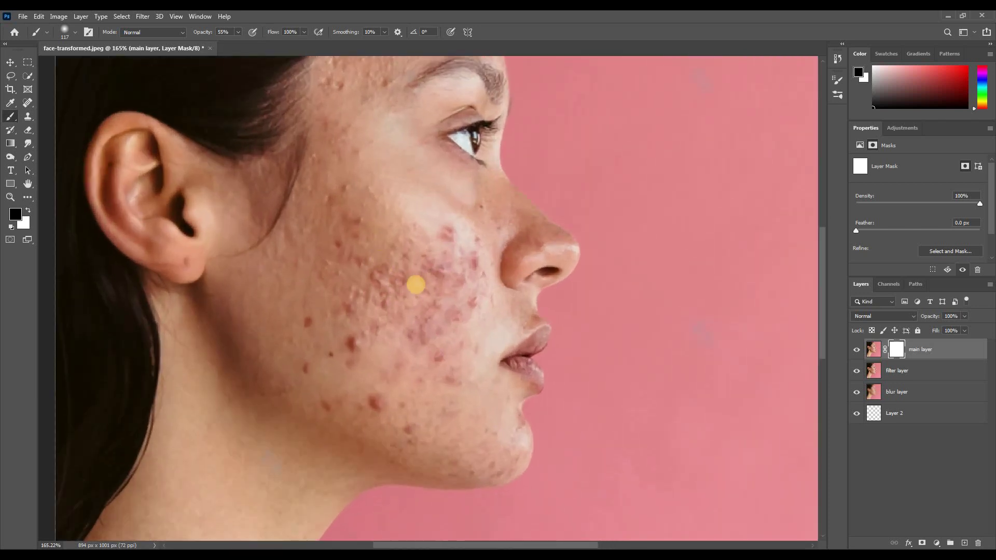
pyautogui.moveTo(367, 251); pyautogui.dragTo(407, 247)
pyautogui.moveTo(425, 291); pyautogui.dragTo(439, 238)
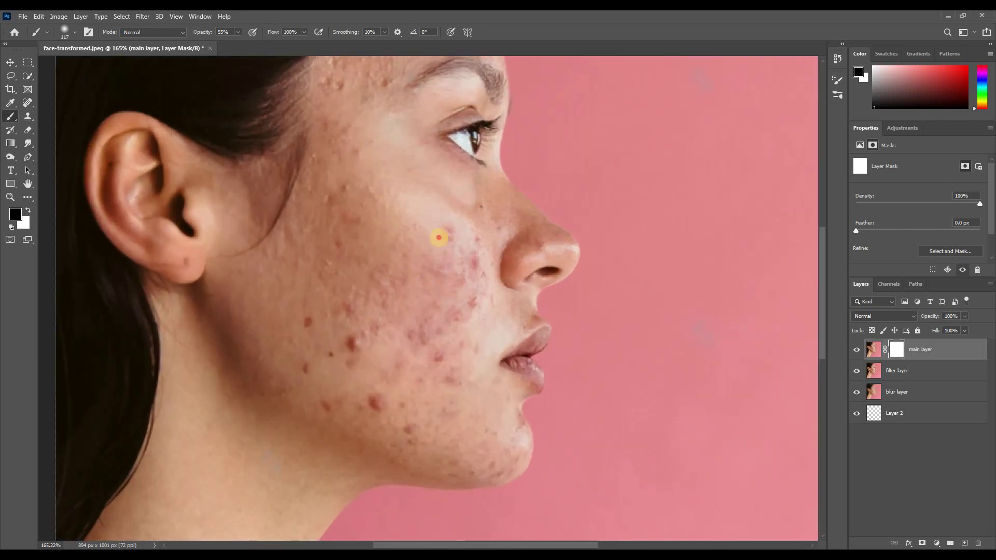
pyautogui.moveTo(424, 310); pyautogui.dragTo(350, 294)
pyautogui.moveTo(328, 329)
pyautogui.mouseDown()
pyautogui.moveTo(287, 316)
pyautogui.moveTo(410, 366)
pyautogui.moveTo(406, 333)
pyautogui.mouseUp()
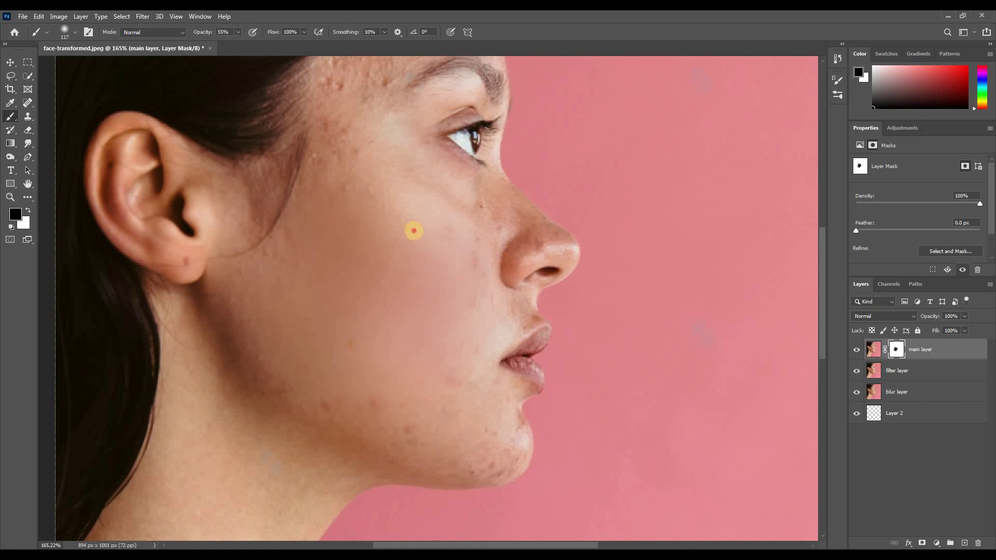
pyautogui.moveTo(459, 290); pyautogui.dragTo(453, 244)
pyautogui.moveTo(433, 400); pyautogui.dragTo(368, 381)
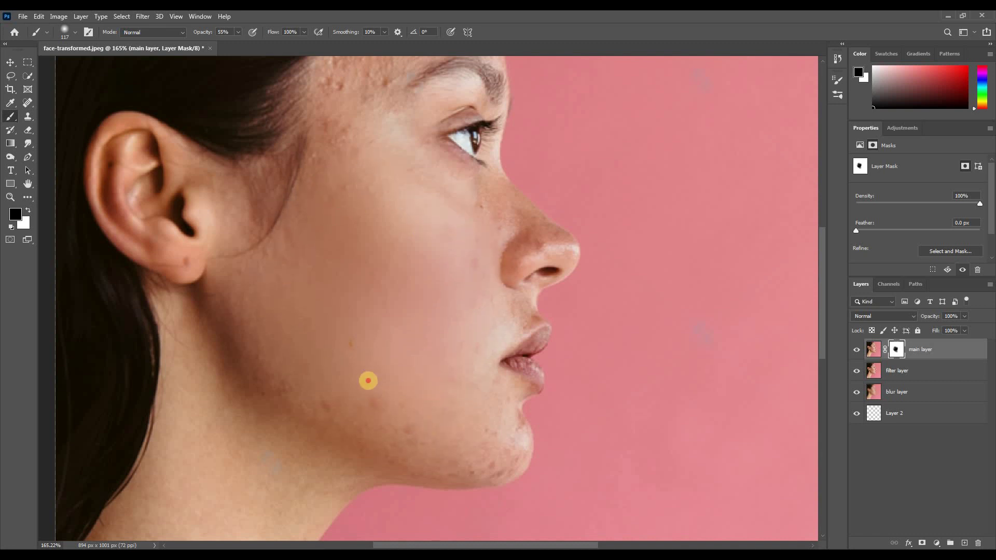
pyautogui.moveTo(341, 207); pyautogui.dragTo(326, 379)
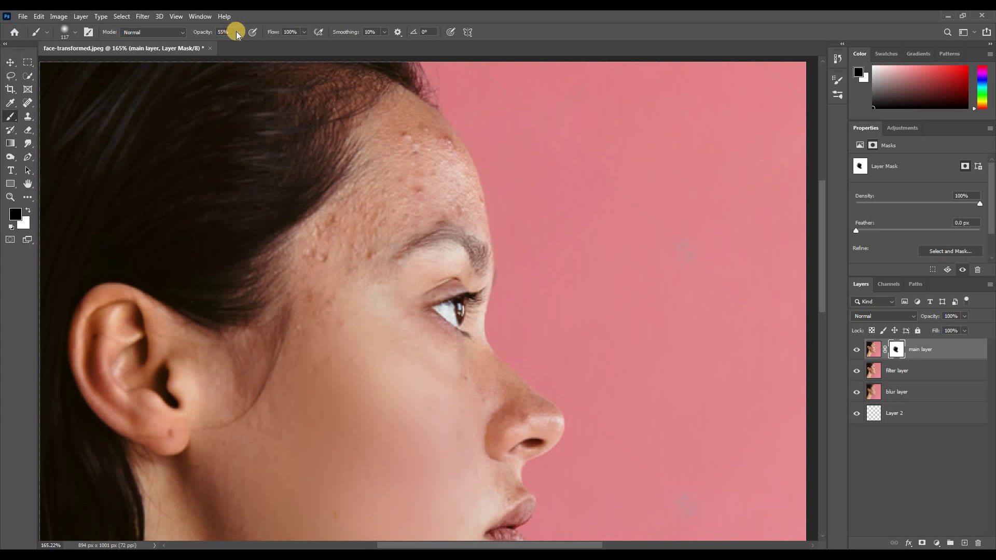
# Step: Shrink the brush to 44 px and paint the mask over the forehead, eye and eyebrow
pyautogui.click(76, 34)
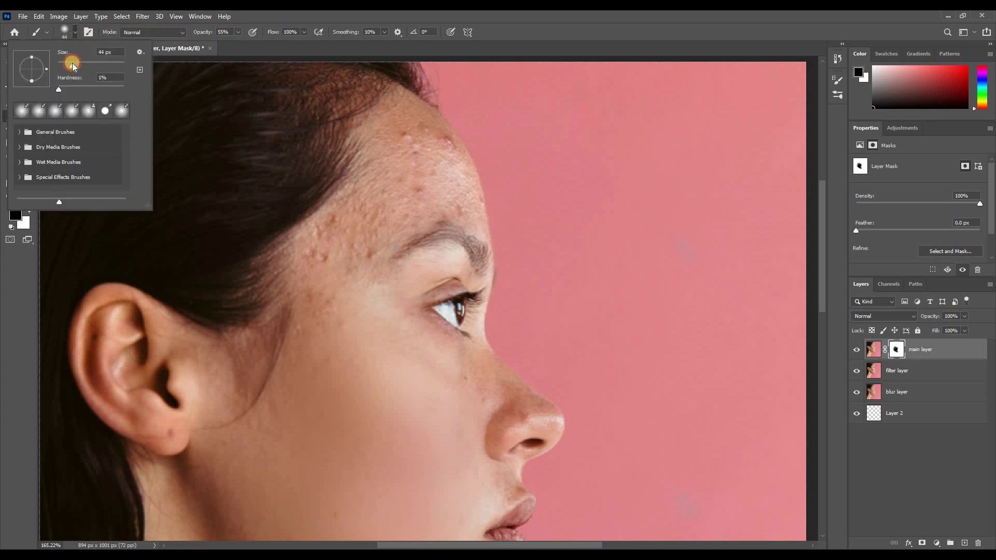
pyautogui.click(358, 208)
pyautogui.moveTo(338, 230)
pyautogui.mouseDown()
pyautogui.moveTo(332, 258)
pyautogui.moveTo(340, 251)
pyautogui.moveTo(314, 240)
pyautogui.moveTo(323, 307)
pyautogui.moveTo(332, 218)
pyautogui.moveTo(349, 249)
pyautogui.moveTo(374, 244)
pyautogui.moveTo(356, 196)
pyautogui.moveTo(371, 138)
pyautogui.moveTo(384, 173)
pyautogui.moveTo(369, 211)
pyautogui.moveTo(403, 120)
pyautogui.moveTo(419, 151)
pyautogui.moveTo(415, 123)
pyautogui.moveTo(425, 126)
pyautogui.moveTo(465, 191)
pyautogui.moveTo(396, 195)
pyautogui.moveTo(434, 172)
pyautogui.mouseUp()
pyautogui.moveTo(434, 173)
pyautogui.mouseDown()
pyautogui.moveTo(402, 217)
pyautogui.moveTo(444, 200)
pyautogui.moveTo(465, 204)
pyautogui.moveTo(434, 129)
pyautogui.moveTo(340, 284)
pyautogui.moveTo(328, 292)
pyautogui.moveTo(326, 242)
pyautogui.moveTo(303, 269)
pyautogui.moveTo(285, 382)
pyautogui.moveTo(300, 389)
pyautogui.moveTo(348, 349)
pyautogui.moveTo(405, 388)
pyautogui.moveTo(471, 366)
pyautogui.moveTo(487, 384)
pyautogui.moveTo(488, 373)
pyautogui.moveTo(529, 406)
pyautogui.moveTo(500, 423)
pyautogui.moveTo(527, 467)
pyautogui.moveTo(549, 451)
pyautogui.moveTo(506, 463)
pyautogui.moveTo(496, 480)
pyautogui.mouseUp()
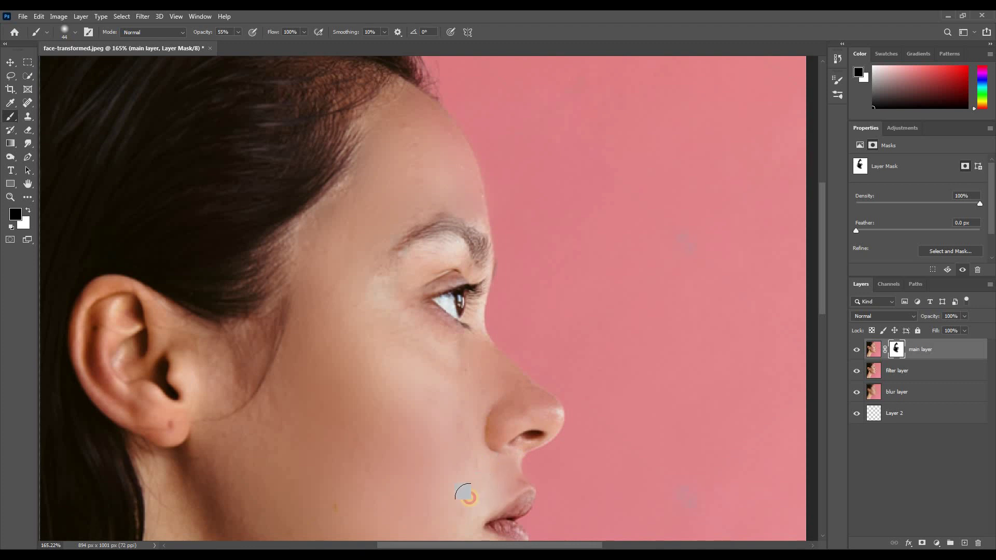
pyautogui.moveTo(450, 360)
pyautogui.mouseDown()
pyautogui.moveTo(383, 329)
pyautogui.moveTo(406, 278)
pyautogui.moveTo(444, 249)
pyautogui.moveTo(390, 292)
pyautogui.moveTo(382, 269)
pyautogui.moveTo(396, 327)
pyautogui.moveTo(422, 314)
pyautogui.moveTo(498, 356)
pyautogui.moveTo(371, 172)
pyautogui.moveTo(400, 89)
pyautogui.moveTo(360, 129)
pyautogui.moveTo(337, 193)
pyautogui.moveTo(300, 229)
pyautogui.moveTo(351, 260)
pyautogui.moveTo(470, 194)
pyautogui.moveTo(476, 223)
pyautogui.moveTo(456, 151)
pyautogui.moveTo(492, 289)
pyautogui.moveTo(423, 198)
pyautogui.moveTo(413, 122)
pyautogui.moveTo(400, 121)
pyautogui.moveTo(393, 217)
pyautogui.moveTo(378, 244)
pyautogui.mouseUp()
# Step: Paint the mask over the skin around the lips and chin
pyautogui.scroll(1, 400, 88)
pyautogui.moveTo(338, 340); pyautogui.dragTo(338, 262)
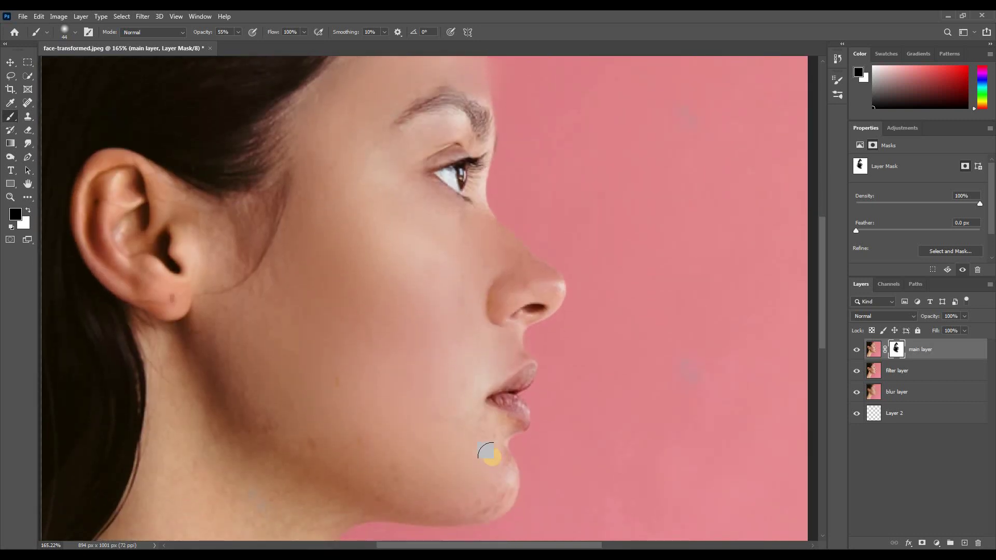
pyautogui.moveTo(504, 431)
pyautogui.mouseDown()
pyautogui.moveTo(485, 424)
pyautogui.moveTo(515, 429)
pyautogui.moveTo(403, 402)
pyautogui.moveTo(348, 450)
pyautogui.moveTo(306, 422)
pyautogui.moveTo(409, 474)
pyautogui.moveTo(415, 488)
pyautogui.moveTo(485, 503)
pyautogui.moveTo(503, 481)
pyautogui.moveTo(503, 493)
pyautogui.moveTo(474, 505)
pyautogui.moveTo(456, 485)
pyautogui.moveTo(494, 460)
pyautogui.moveTo(486, 513)
pyautogui.mouseUp()
pyautogui.moveTo(369, 447)
pyautogui.mouseDown()
pyautogui.moveTo(438, 391)
pyautogui.moveTo(476, 250)
pyautogui.mouseUp()
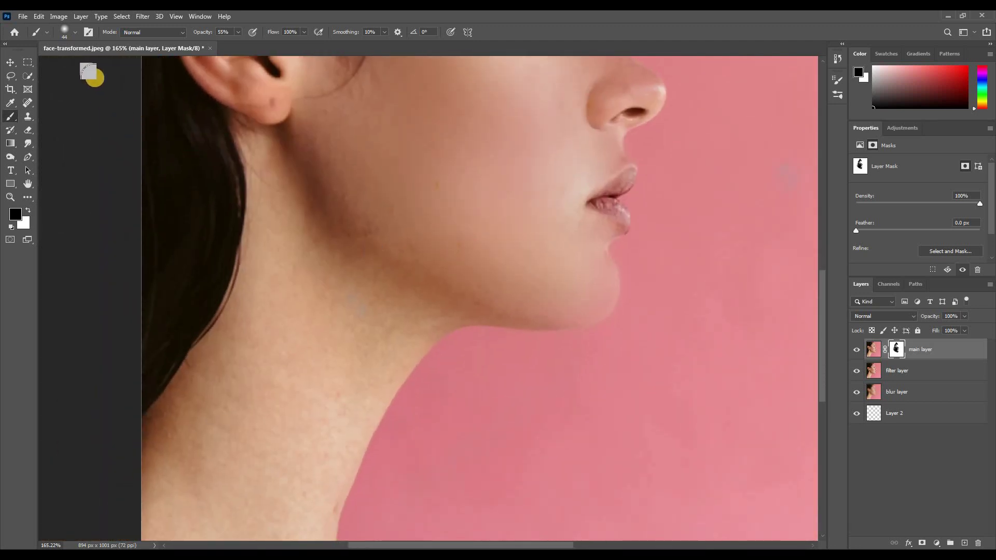
# Step: Enlarge the brush to 158 px and paint the mask over the neck skin
pyautogui.click(75, 33)
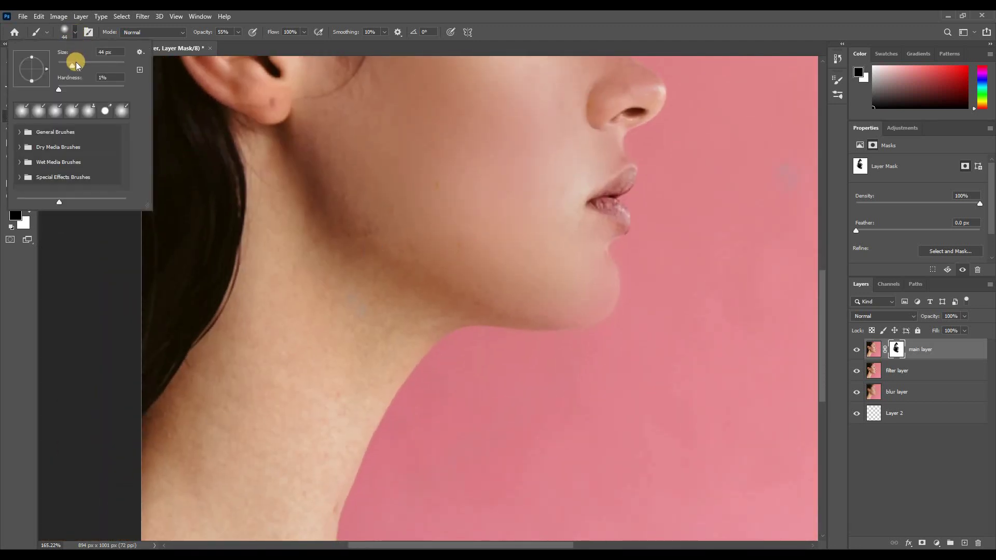
pyautogui.moveTo(85, 68); pyautogui.dragTo(100, 67)
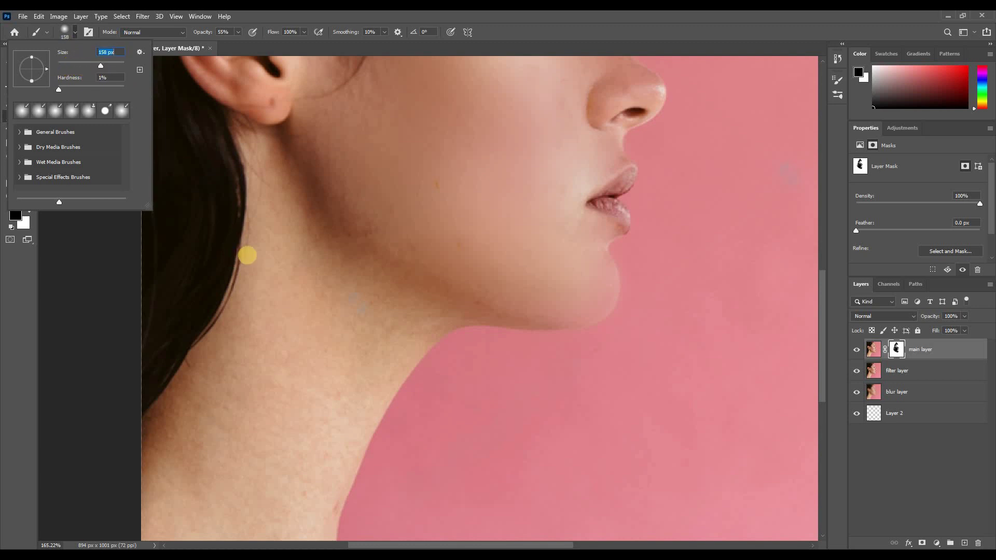
pyautogui.moveTo(266, 316); pyautogui.dragTo(262, 331)
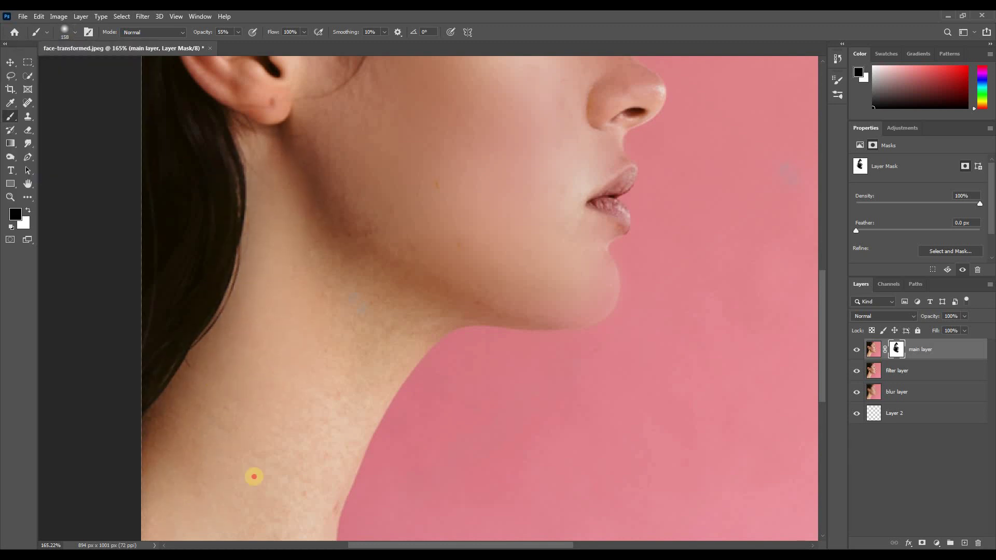
pyautogui.click(413, 270)
pyautogui.click(286, 412)
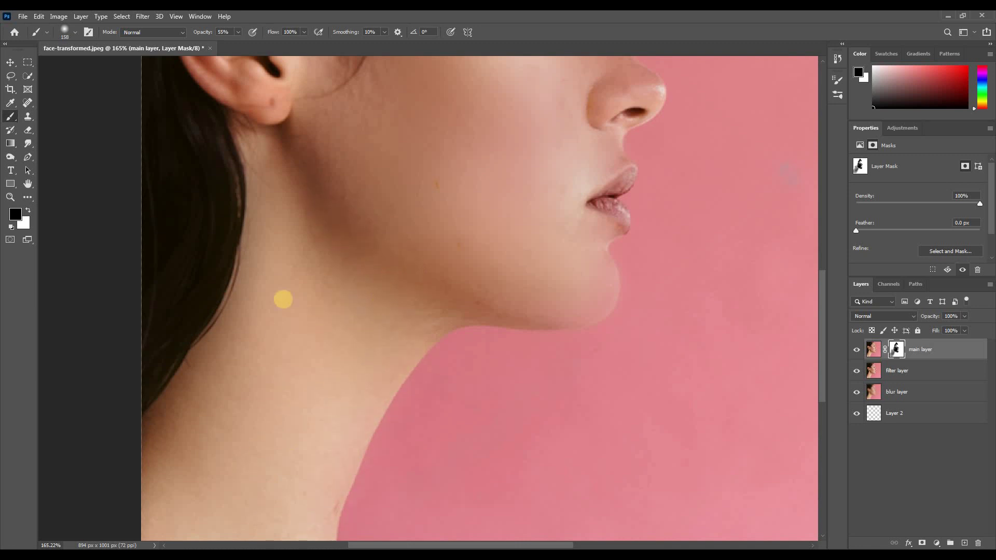
pyautogui.hscroll(1, 308, 369)
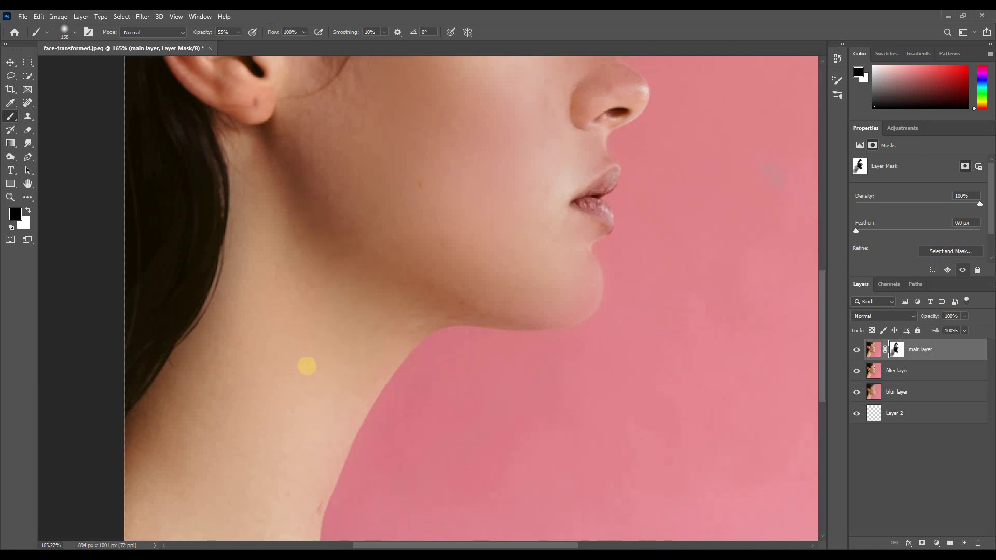
pyautogui.scroll(-2, 423, 367)
pyautogui.scroll(-3, 422, 367)
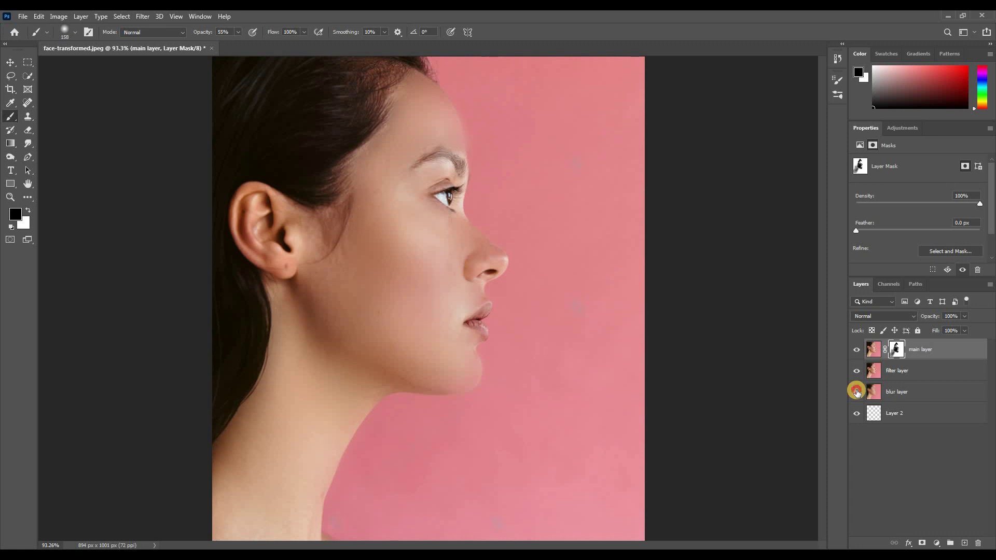
pyautogui.click(857, 393)
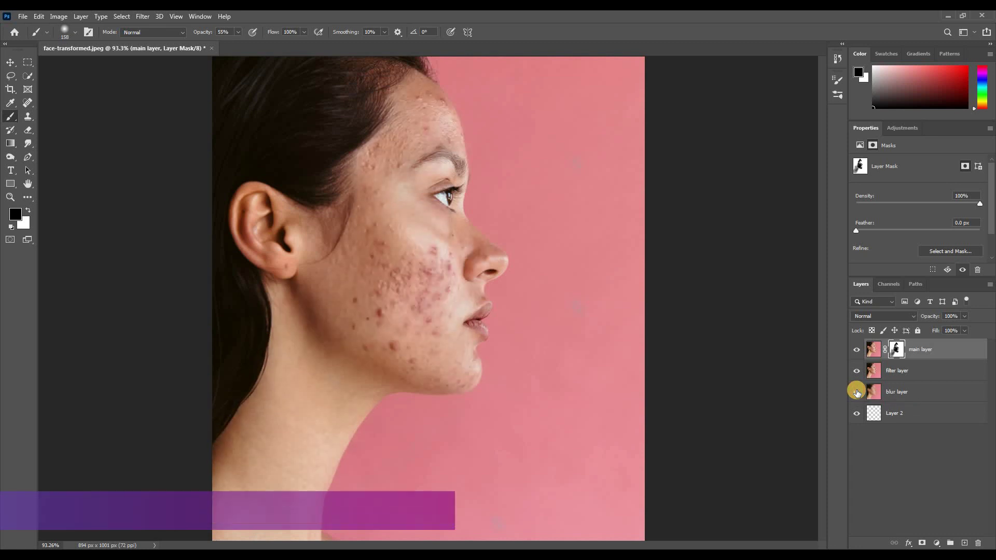
pyautogui.click(857, 393)
pyautogui.click(857, 393)
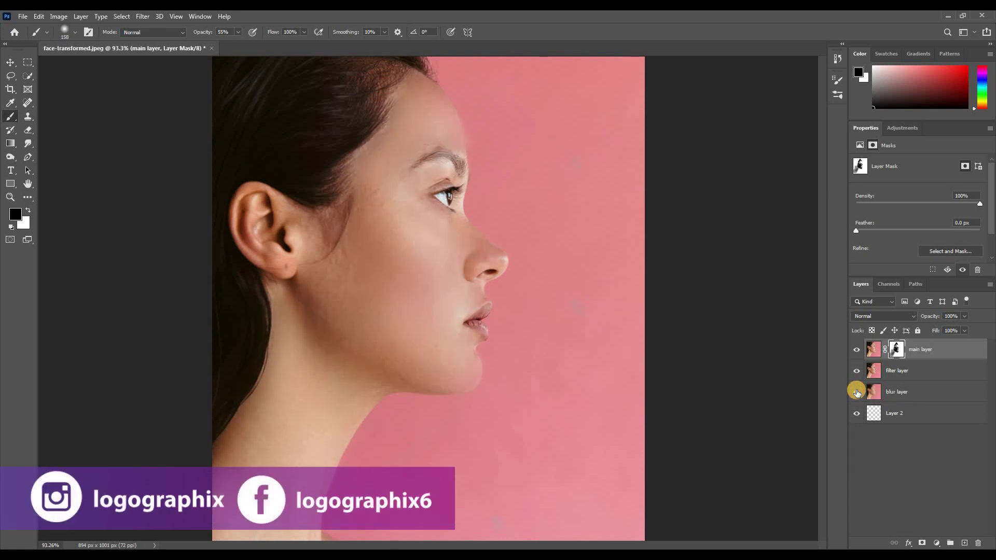